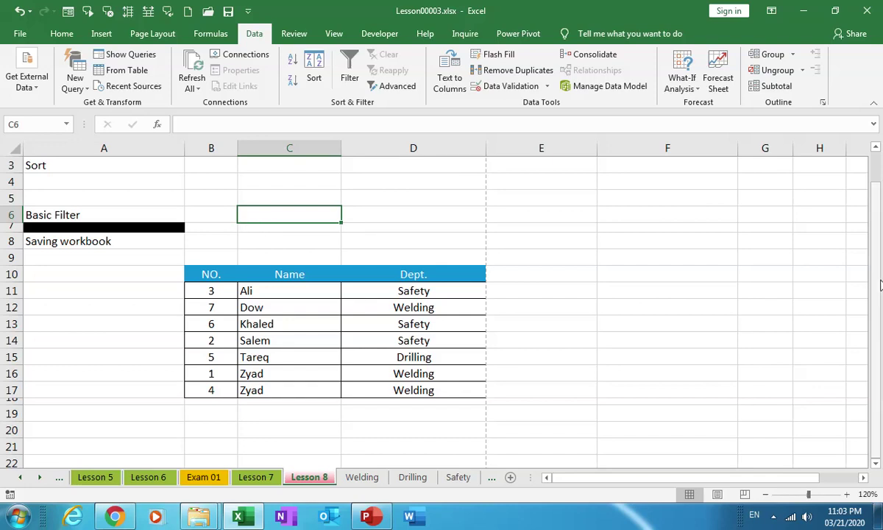
# Step: On the Data tab, select a cell inside the staff table
pyautogui.moveTo(876, 283); pyautogui.dragTo(878, 260)
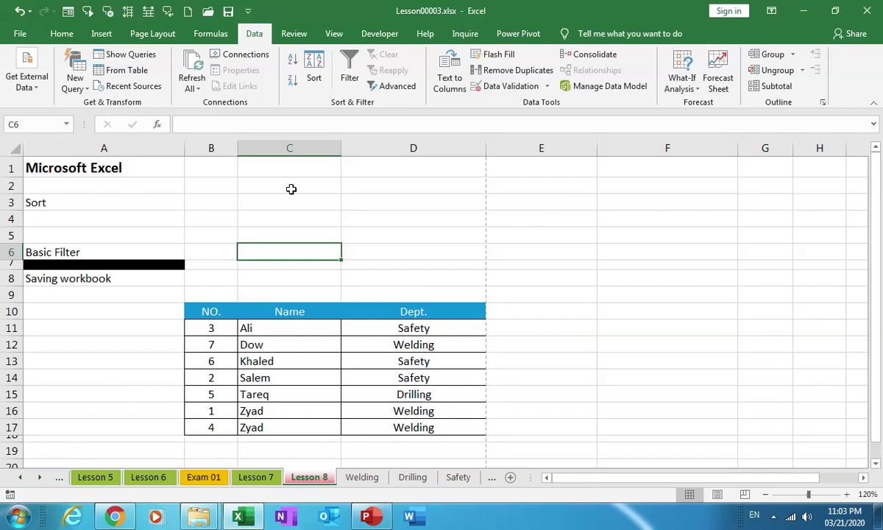
pyautogui.click(112, 253)
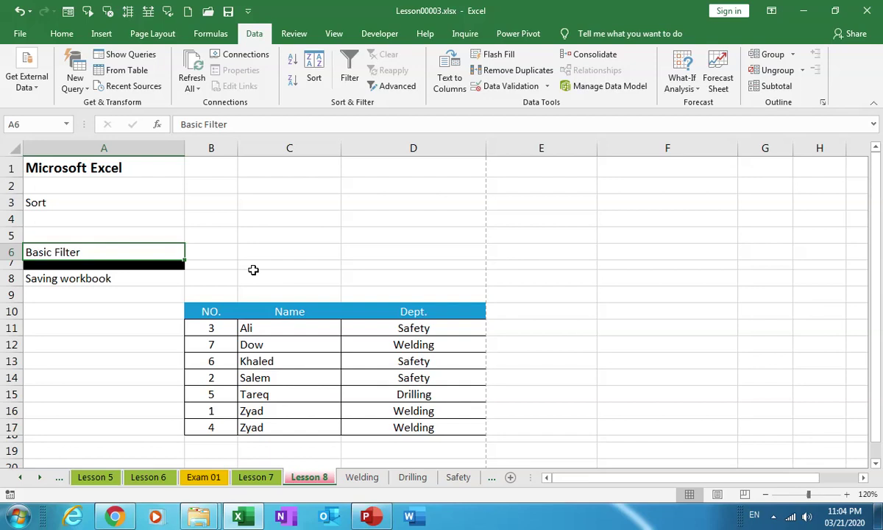
pyautogui.click(256, 305)
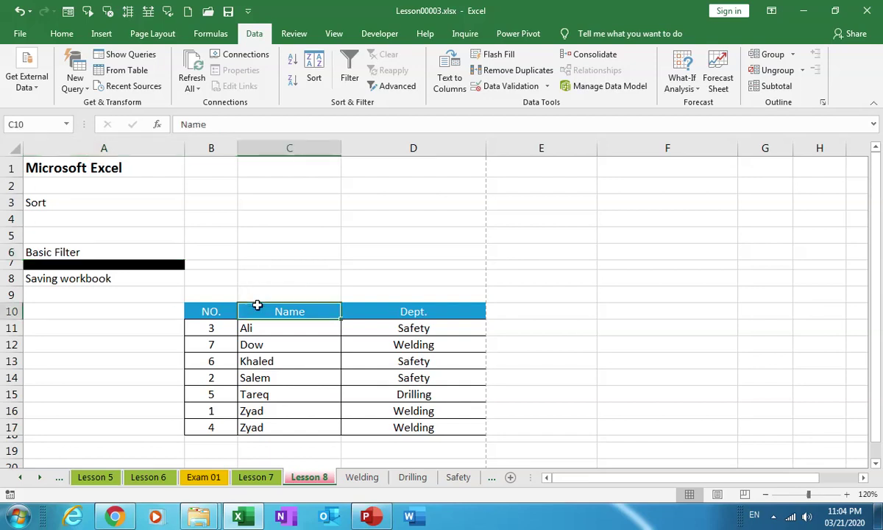
pyautogui.click(255, 41)
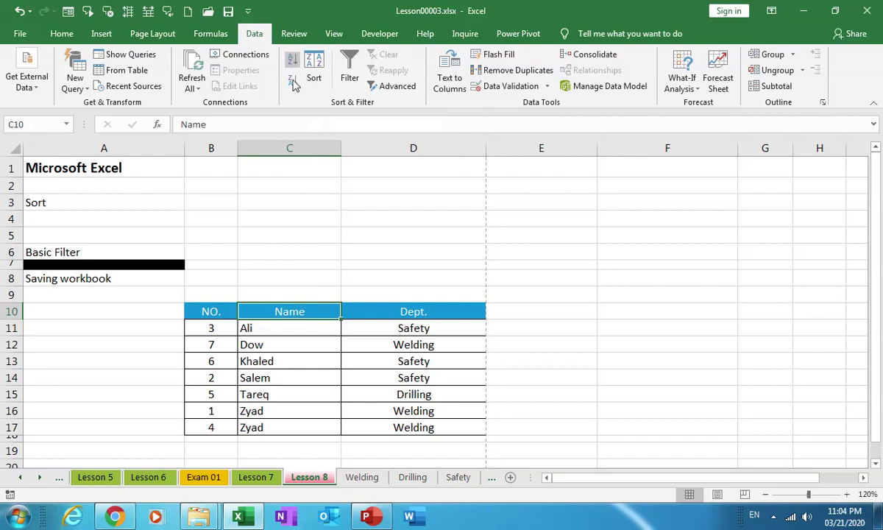
pyautogui.click(229, 351)
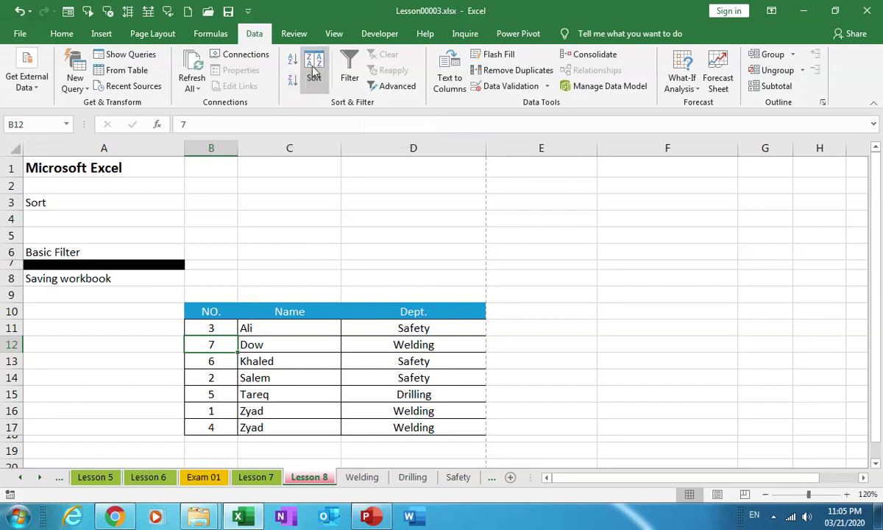
# Step: Open the Sort dialog, toggle My data has headers off and back on, and list sort columns
pyautogui.click(315, 66)
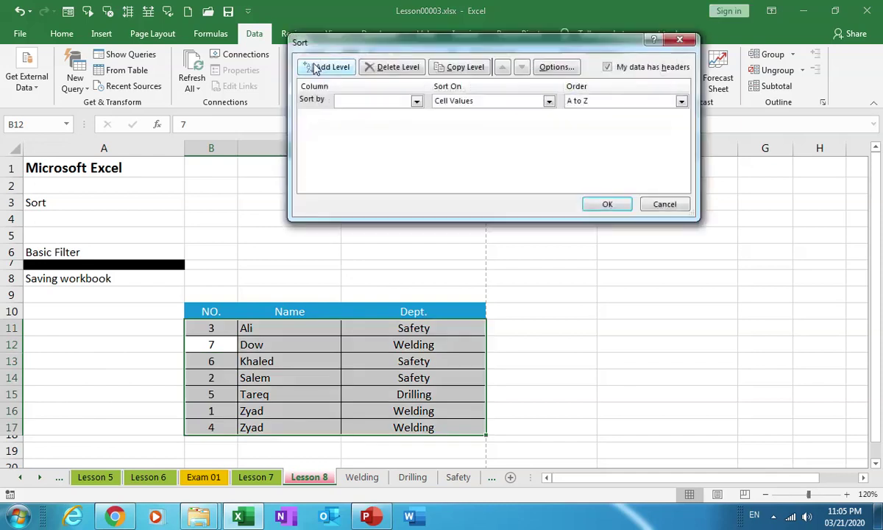
pyautogui.moveTo(399, 50); pyautogui.dragTo(501, 85)
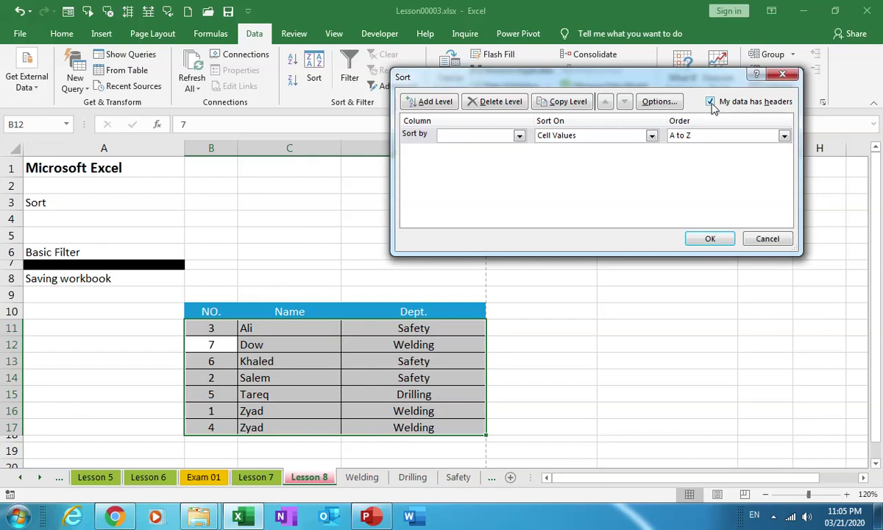
pyautogui.click(710, 101)
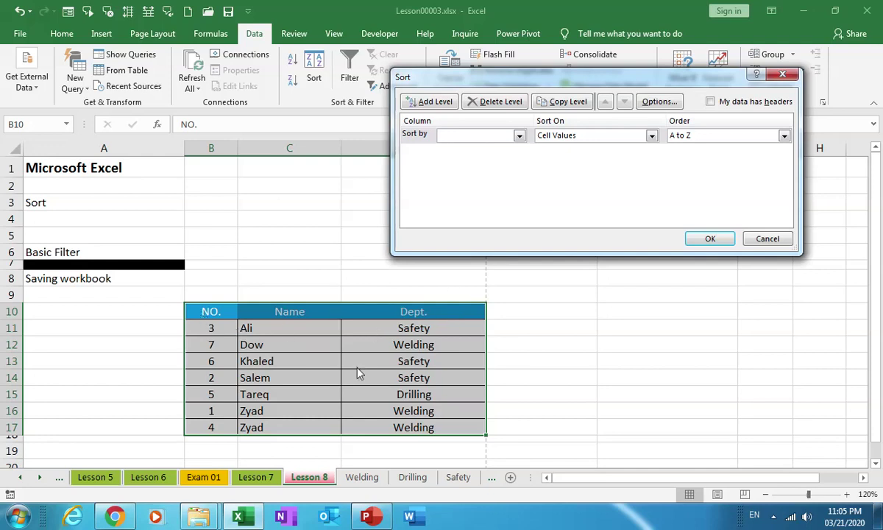
pyautogui.click(710, 102)
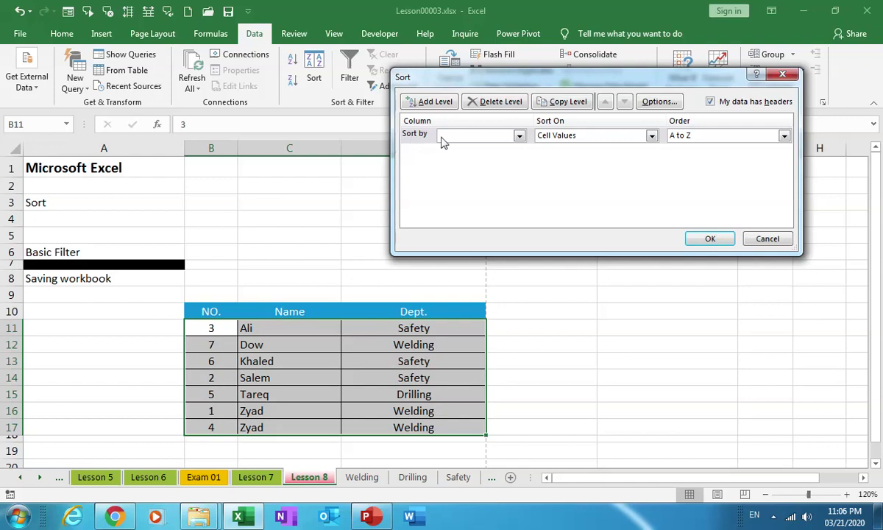
pyautogui.click(519, 137)
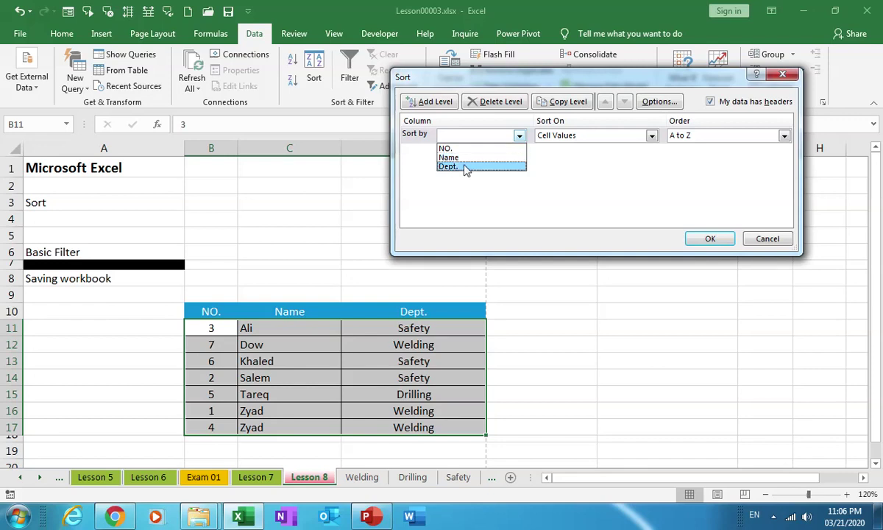
# Step: Compare Sort by lists with and without headers, then choose NO. as the sort column
pyautogui.click(712, 105)
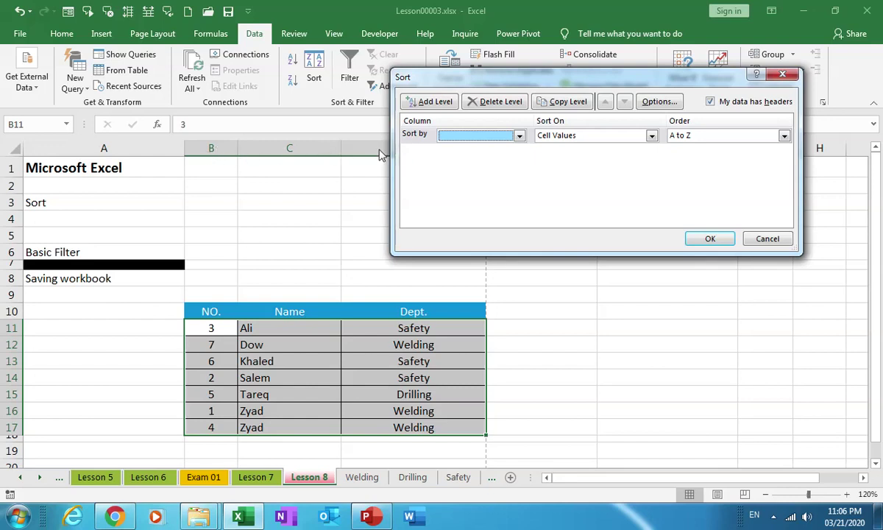
pyautogui.click(486, 136)
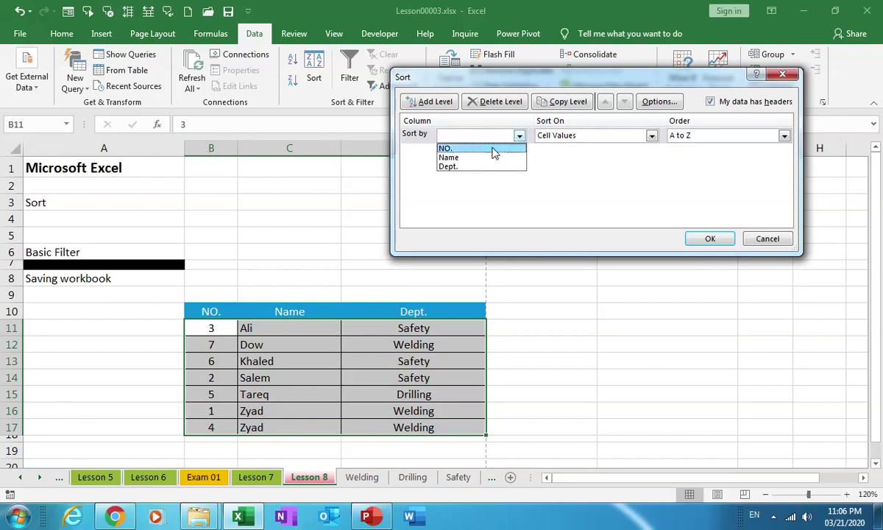
pyautogui.click(711, 102)
pyautogui.click(711, 103)
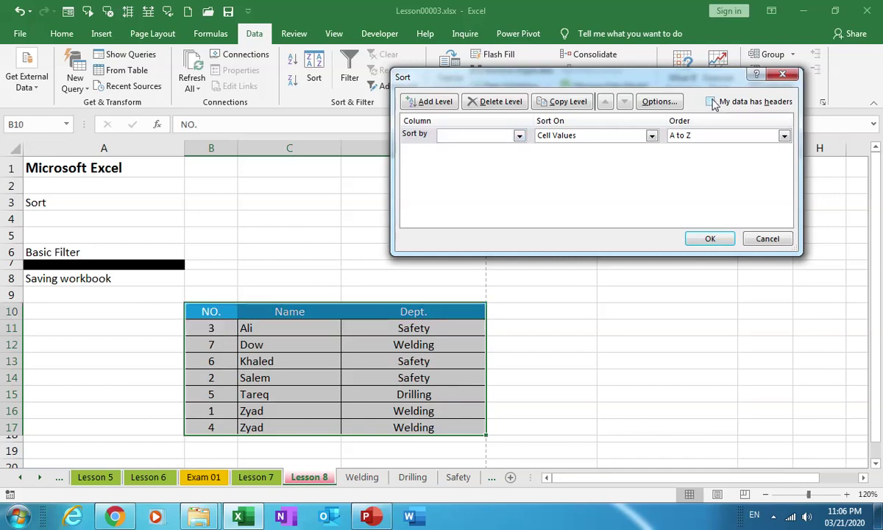
pyautogui.click(519, 136)
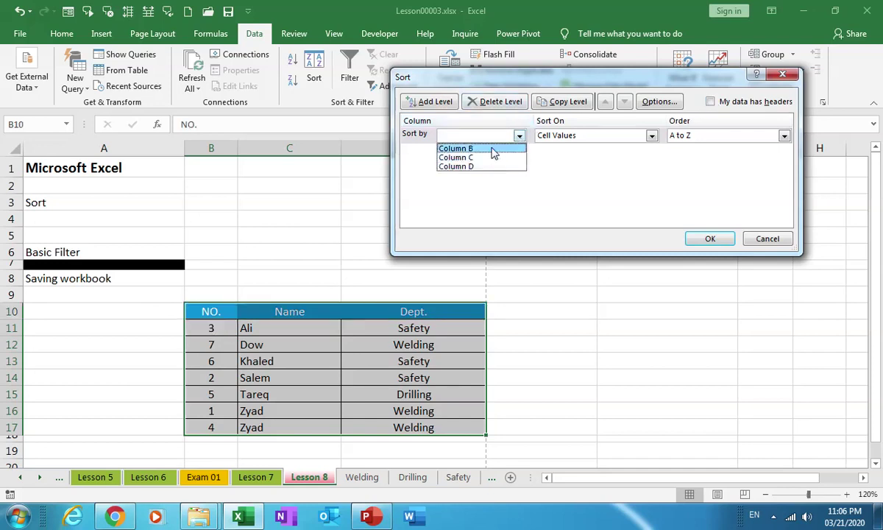
pyautogui.click(711, 102)
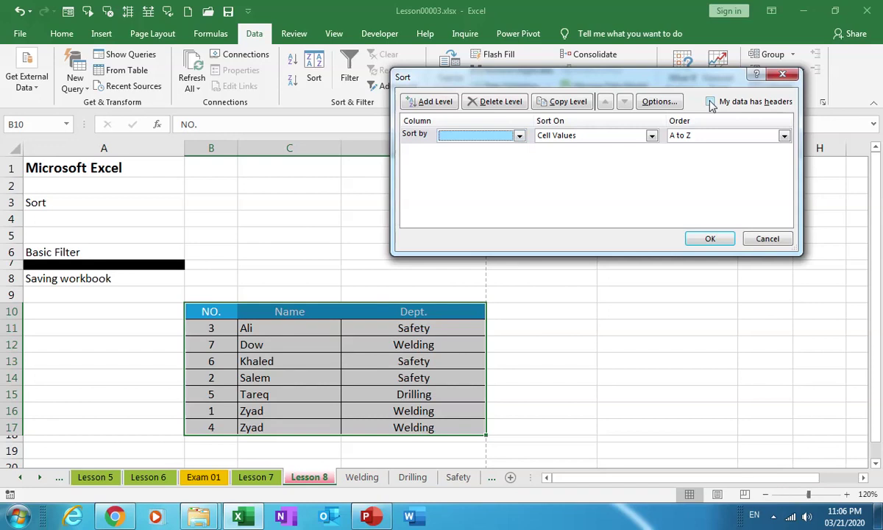
pyautogui.click(711, 102)
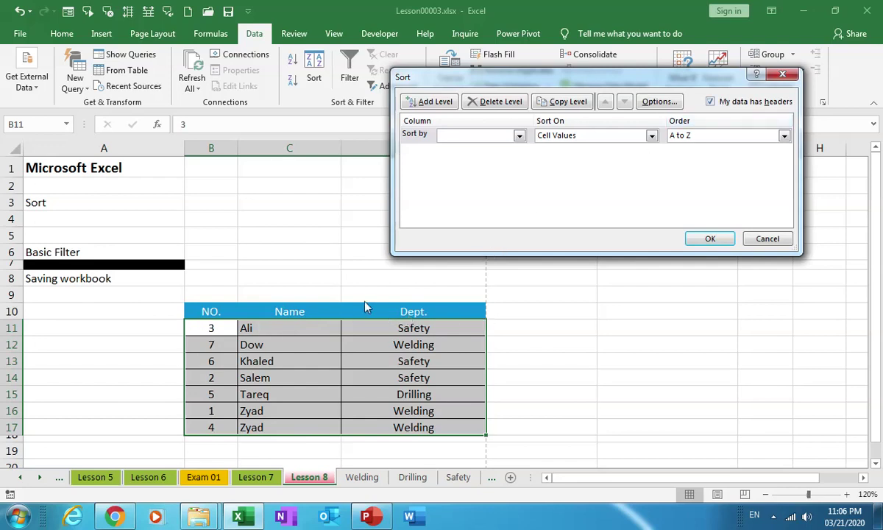
pyautogui.click(519, 136)
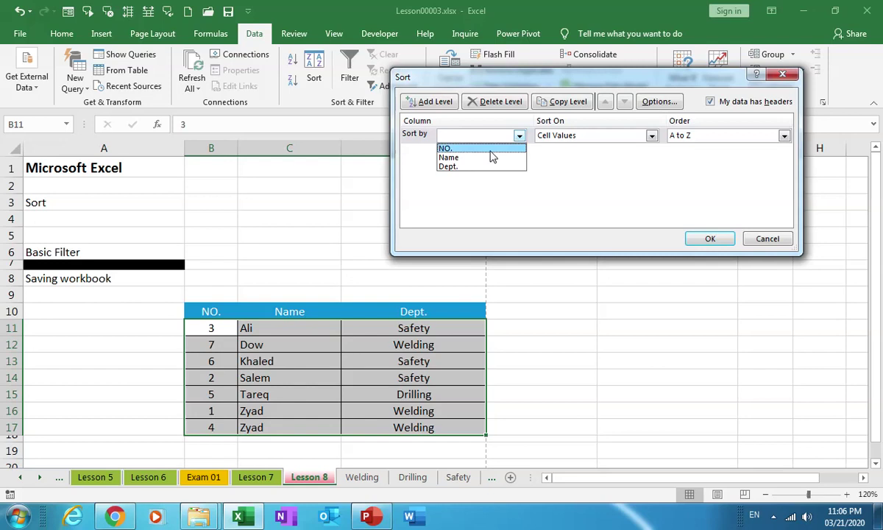
pyautogui.click(490, 149)
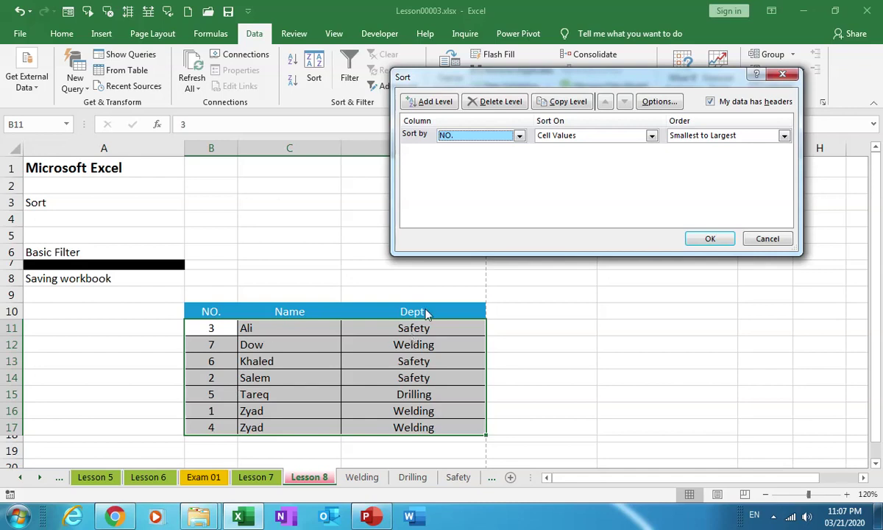
# Step: Apply the NO. sort, then select Salem and Zyad in the Name column
pyautogui.click(708, 240)
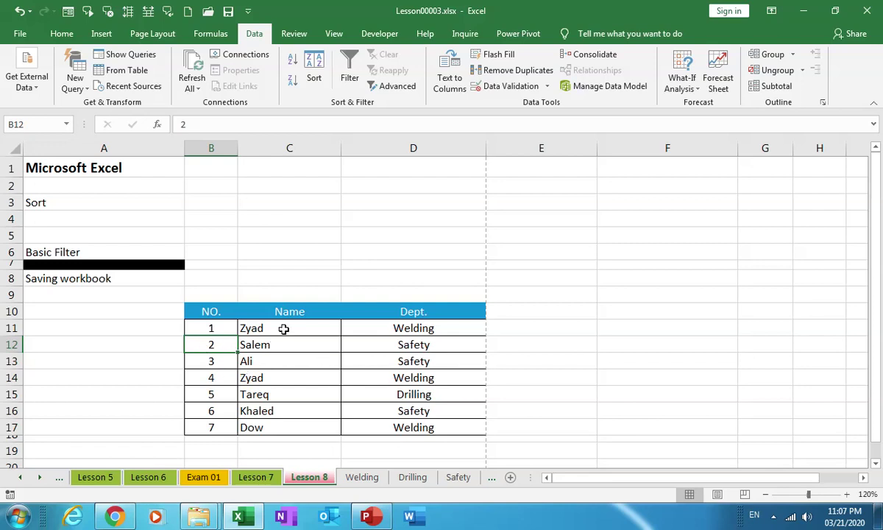
pyautogui.click(287, 347)
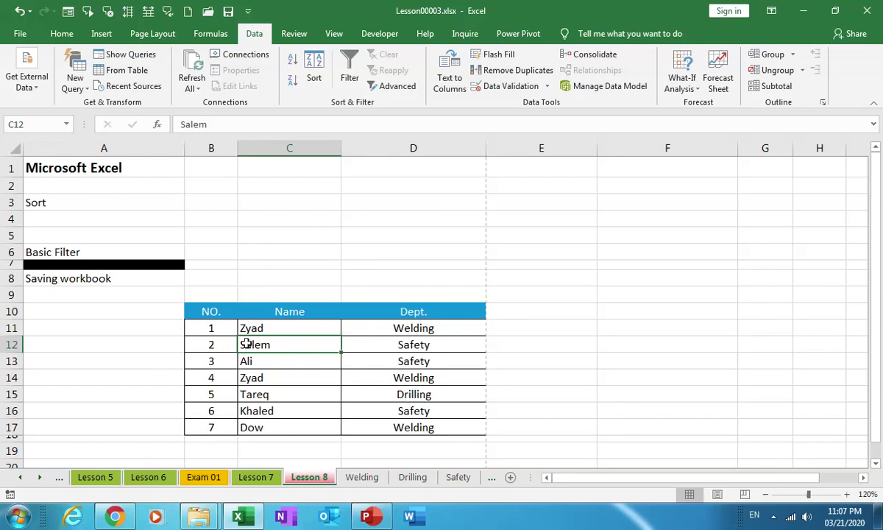
pyautogui.click(302, 331)
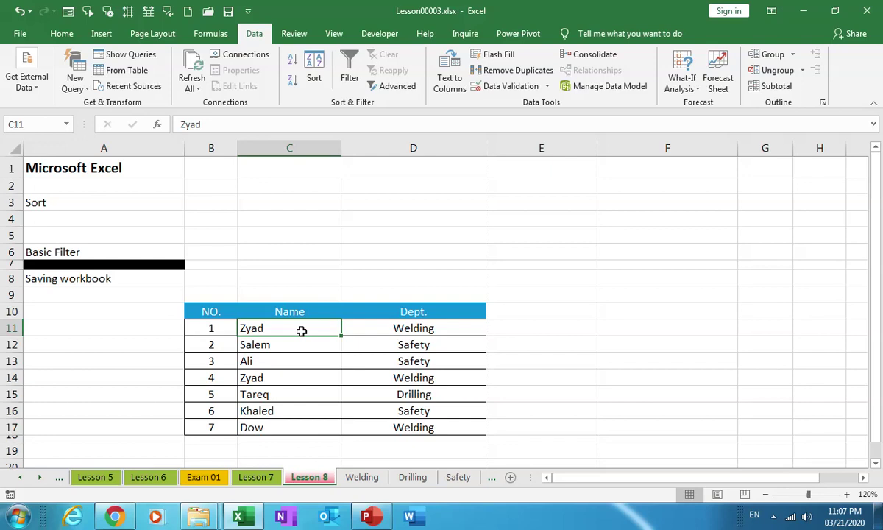
# Step: Sort the staff table by Name on cell values, A to Z, with headers
pyautogui.click(314, 78)
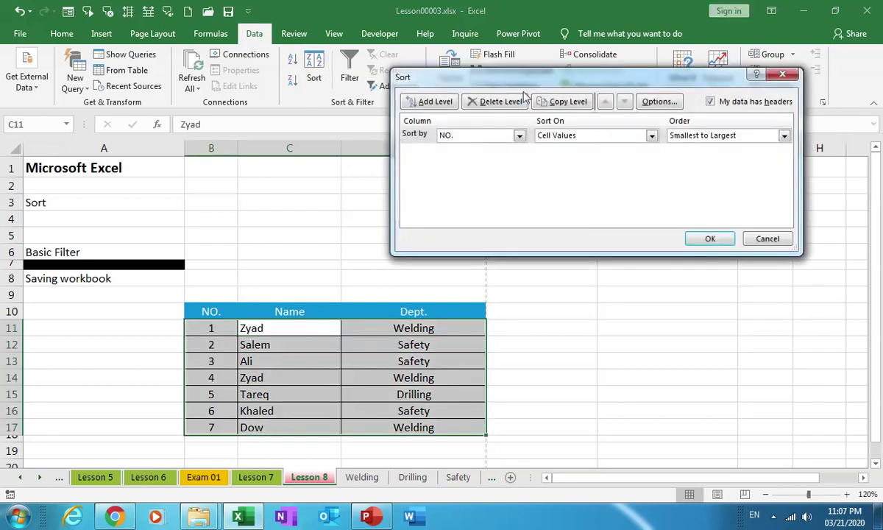
pyautogui.moveTo(525, 86); pyautogui.dragTo(552, 99)
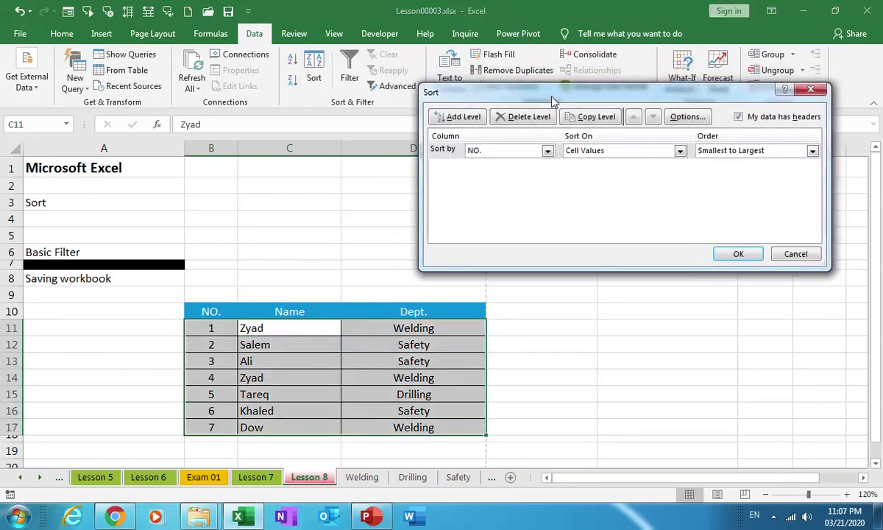
pyautogui.click(545, 150)
pyautogui.click(520, 173)
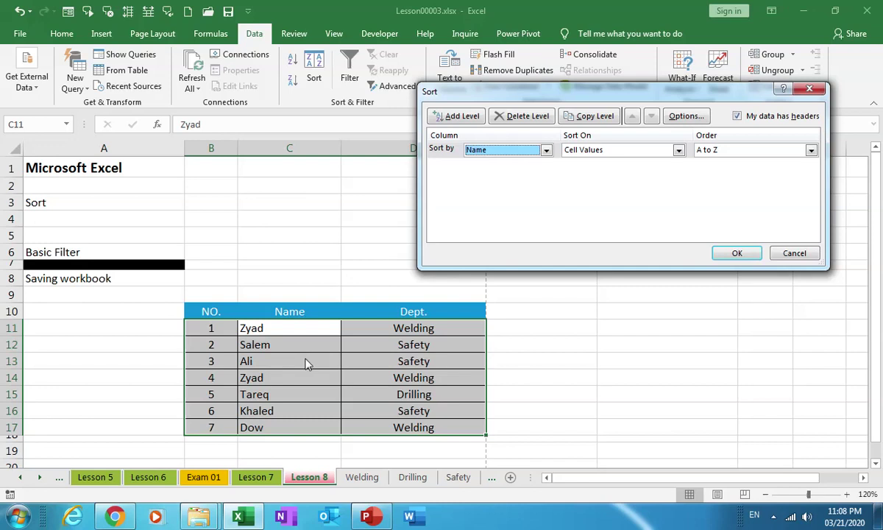
pyautogui.click(734, 254)
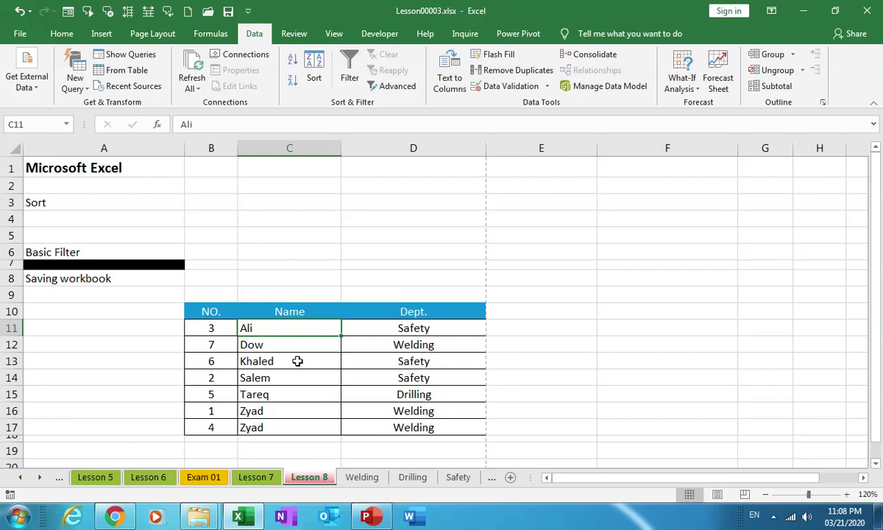
pyautogui.click(298, 360)
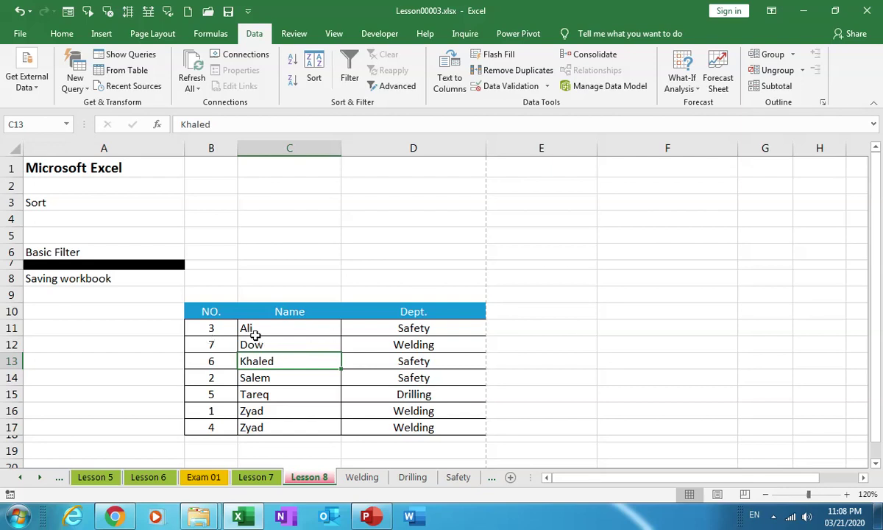
pyautogui.click(396, 329)
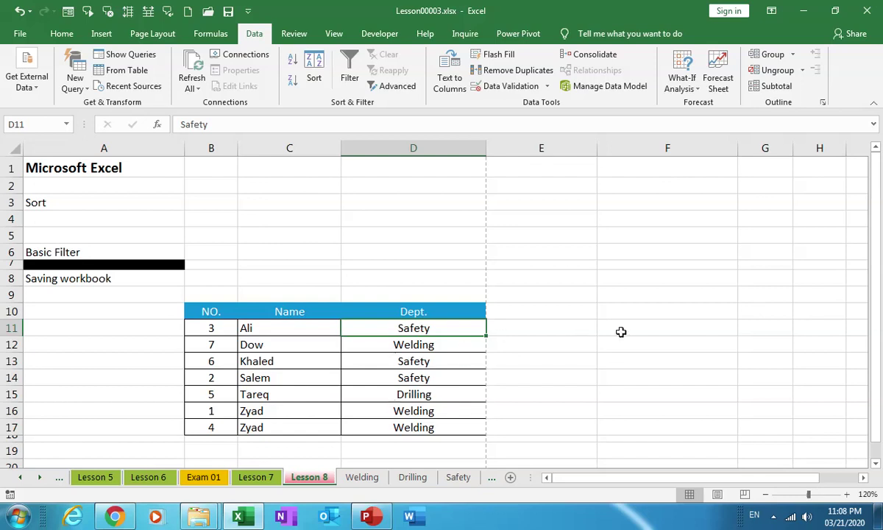
pyautogui.click(382, 349)
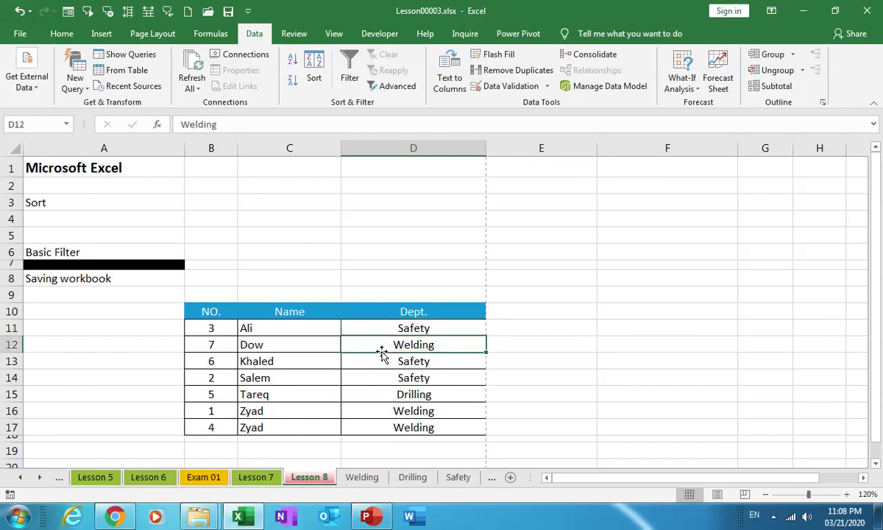
pyautogui.click(300, 331)
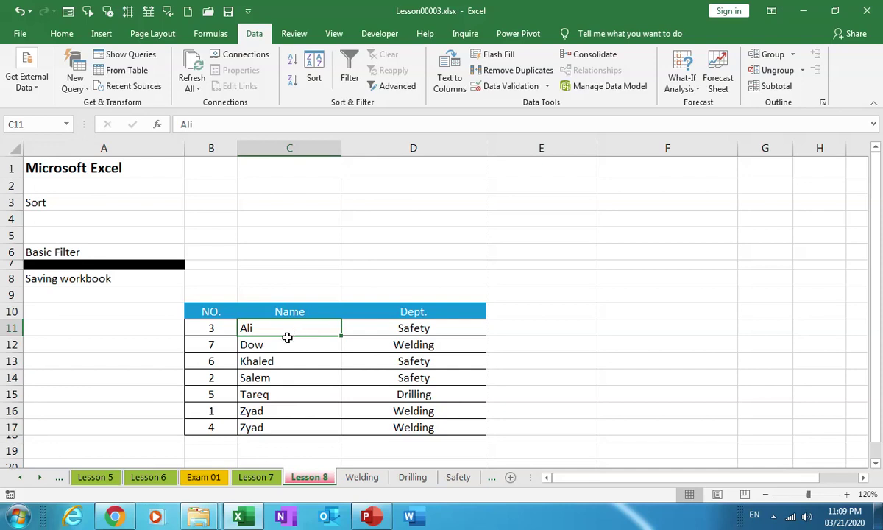
pyautogui.click(287, 343)
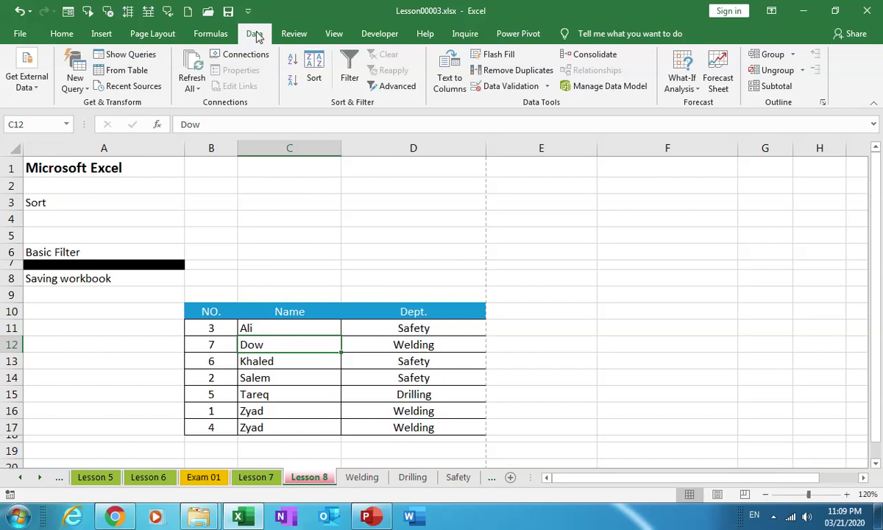
# Step: Add filter dropdowns, filter Dept. to Welding only, then clear that filter
pyautogui.click(351, 70)
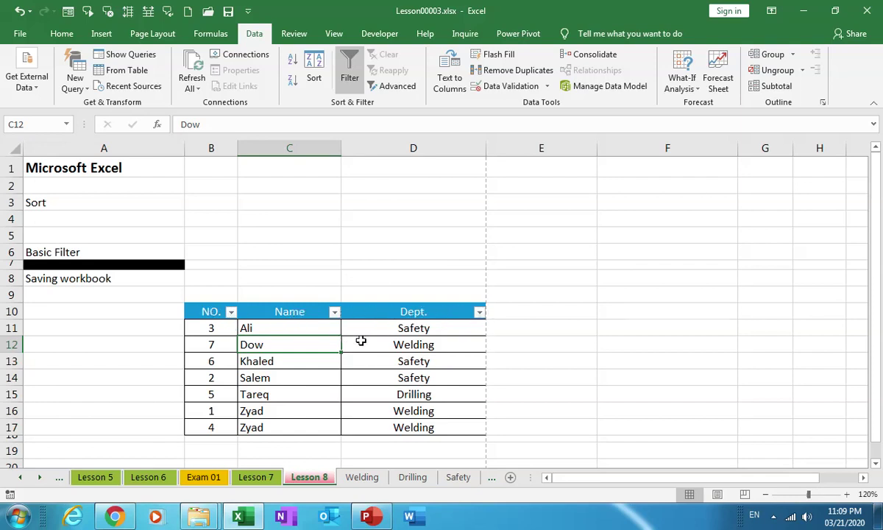
pyautogui.click(479, 312)
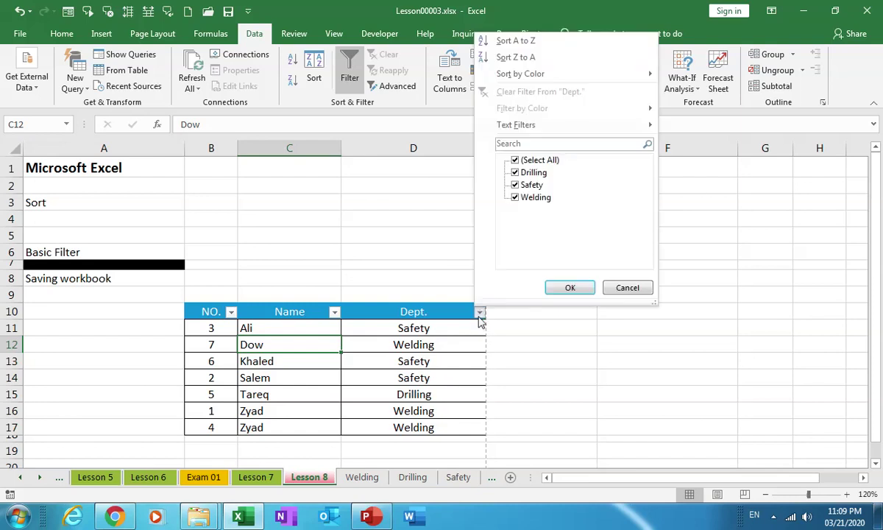
pyautogui.click(515, 159)
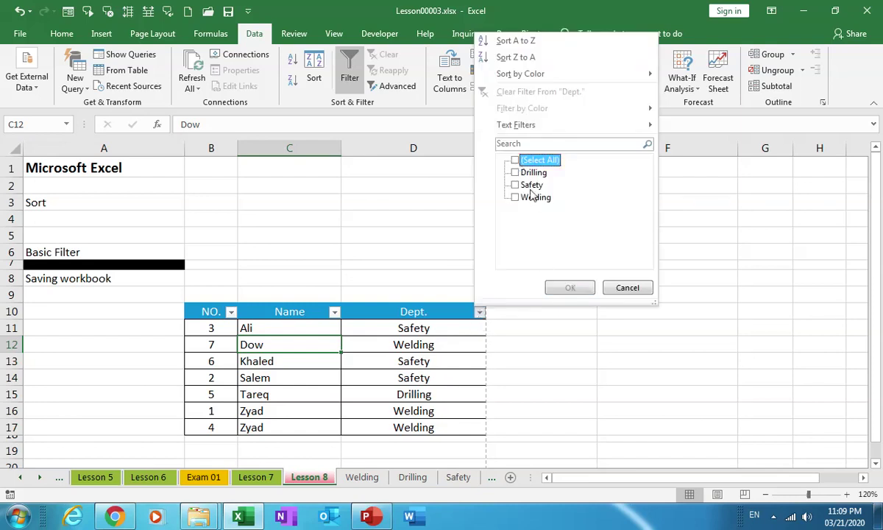
pyautogui.click(515, 197)
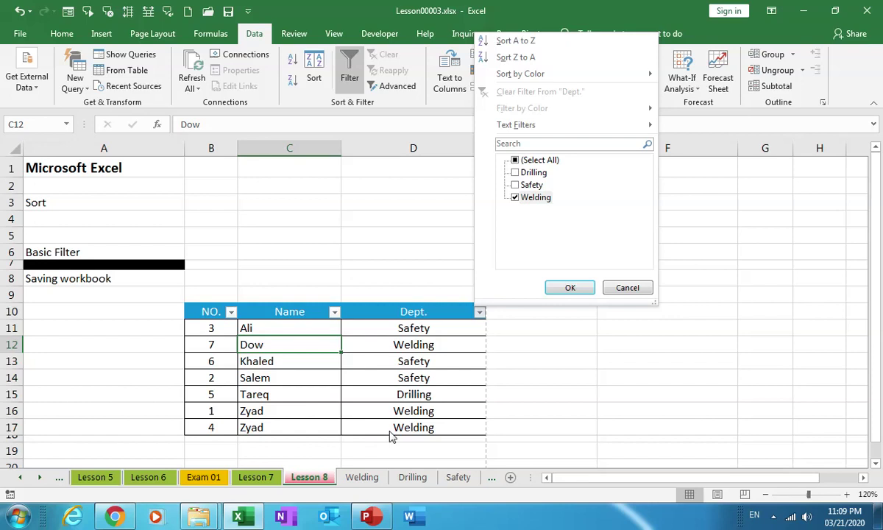
pyautogui.click(570, 288)
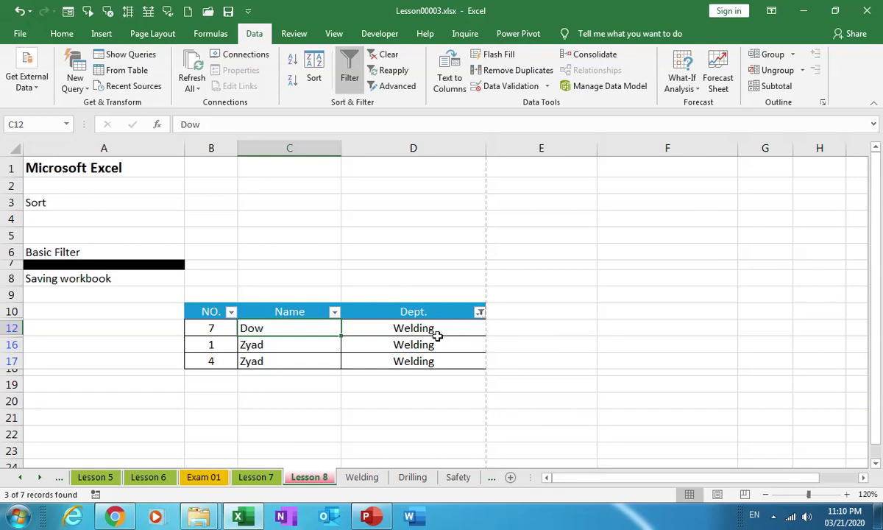
pyautogui.click(389, 56)
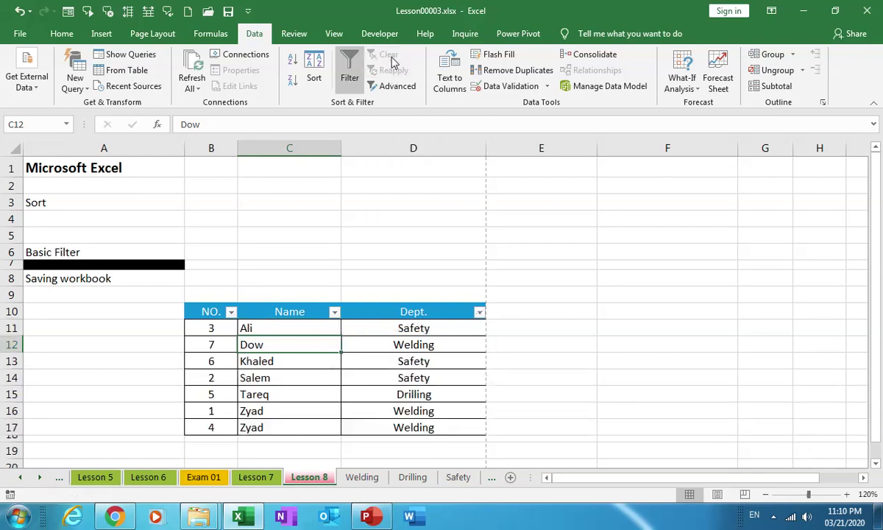
# Step: Filter the Name column by searching 'zyad' so only Zyad rows show
pyautogui.click(335, 313)
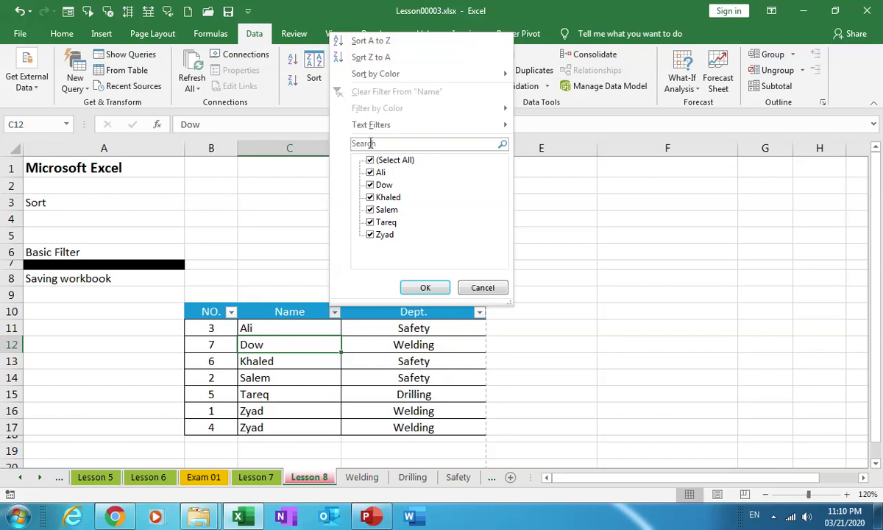
pyautogui.click(371, 143)
pyautogui.write('zy')
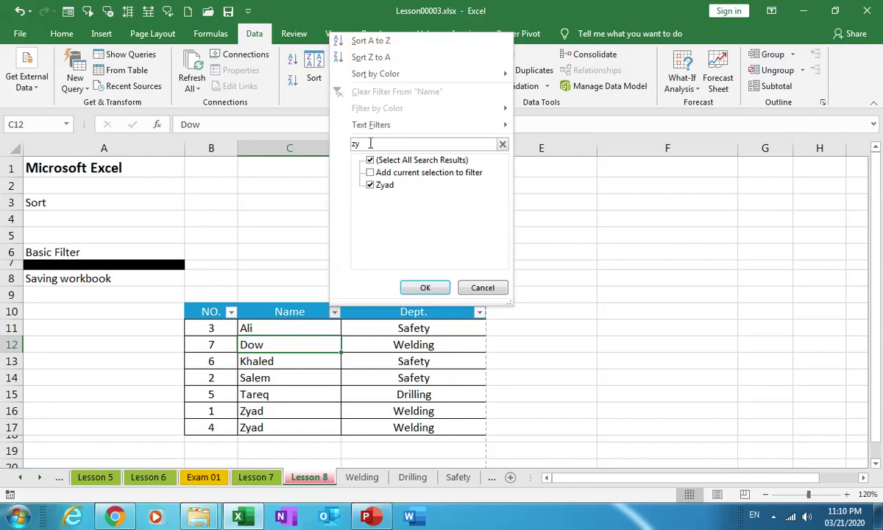
pyautogui.write('d')
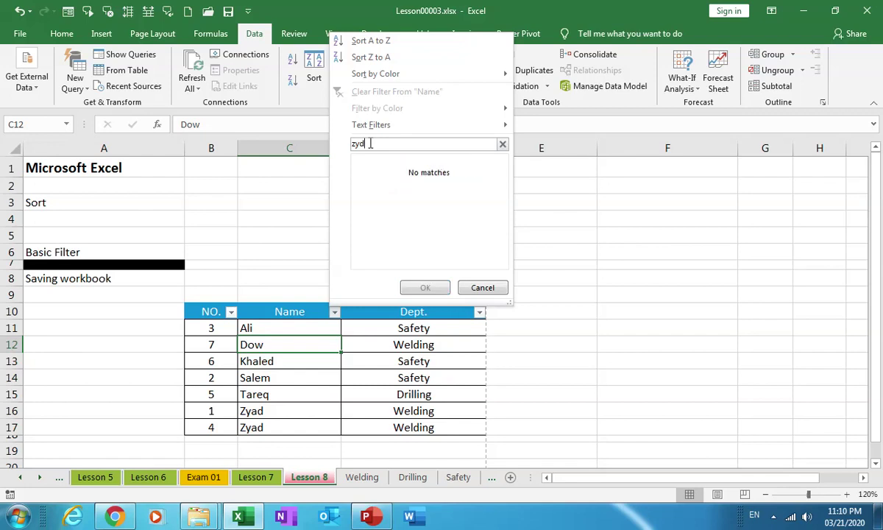
pyautogui.press('BackSpace')
pyautogui.write('ad')
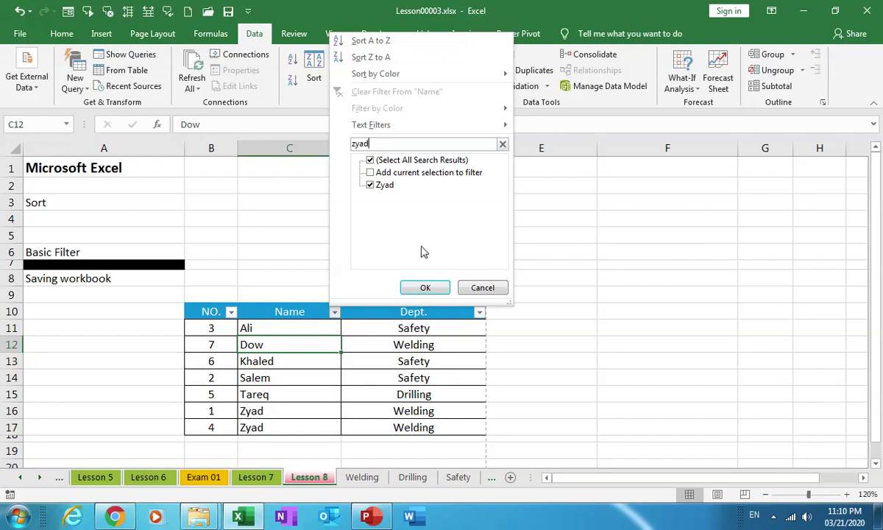
pyautogui.click(433, 287)
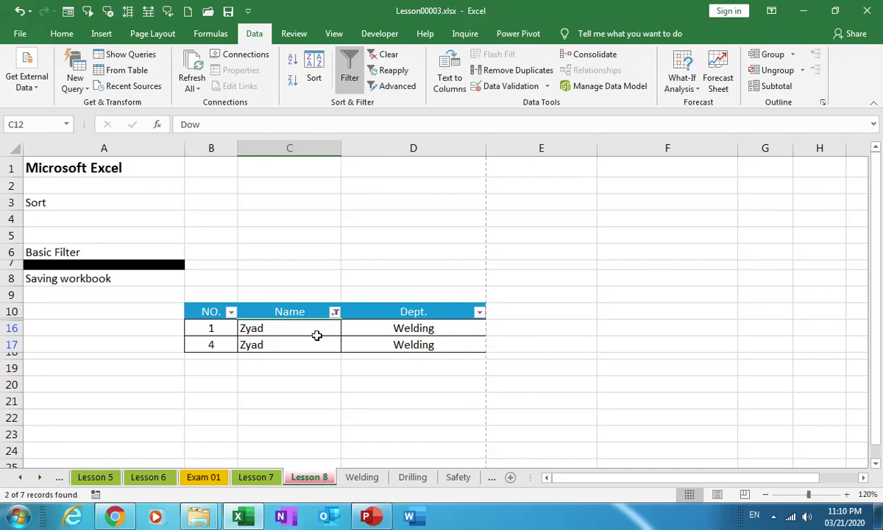
# Step: Clear the Name filter so all seven staff rows return
pyautogui.click(116, 198)
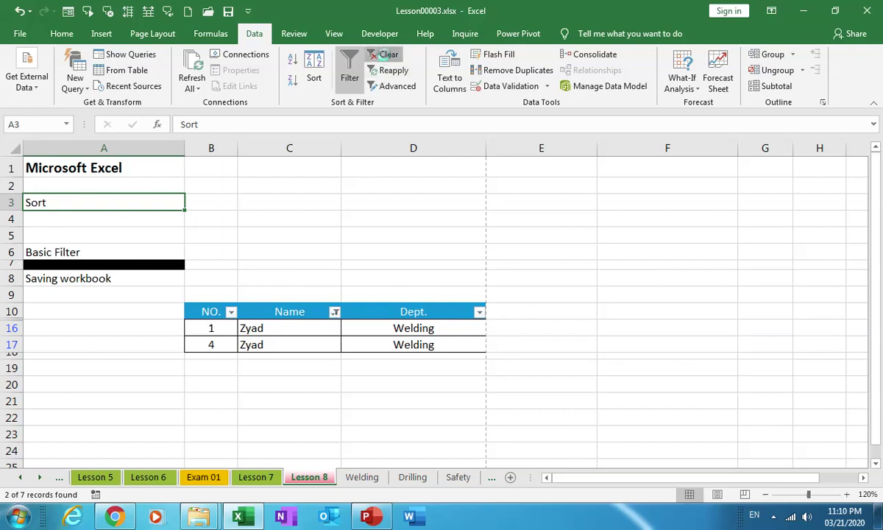
pyautogui.click(384, 55)
pyautogui.click(277, 363)
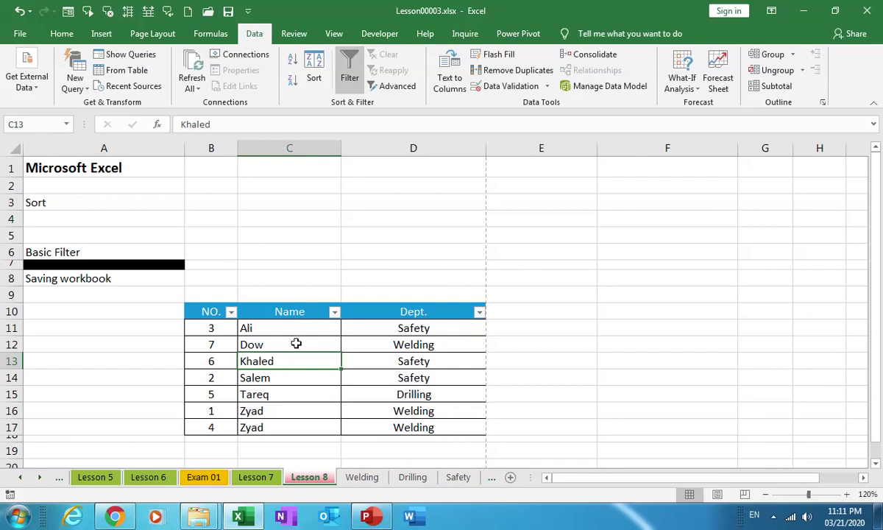
# Step: Select Dow in C12, save the workbook, then select empty cell C4
pyautogui.click(296, 343)
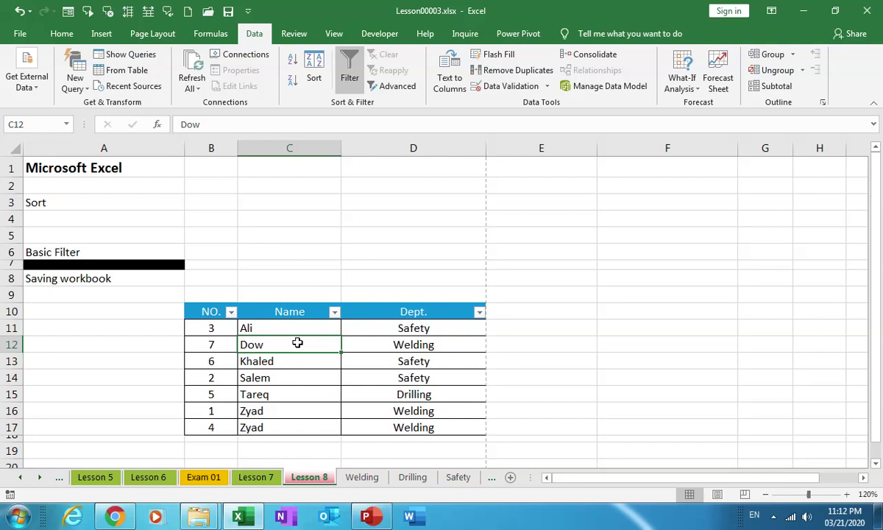
pyautogui.click(228, 12)
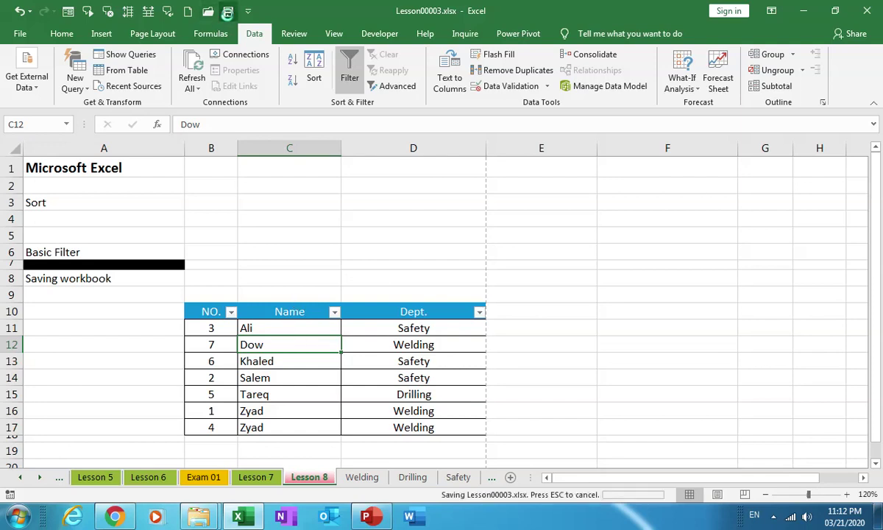
pyautogui.click(254, 220)
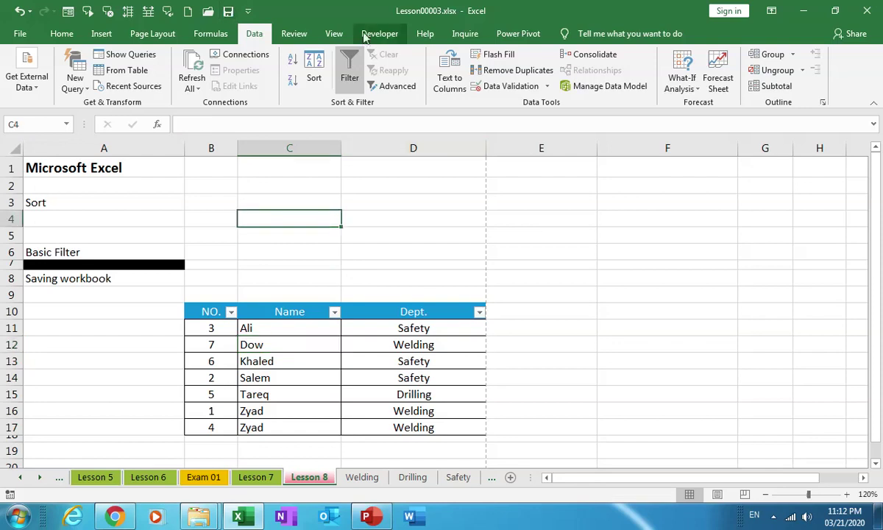